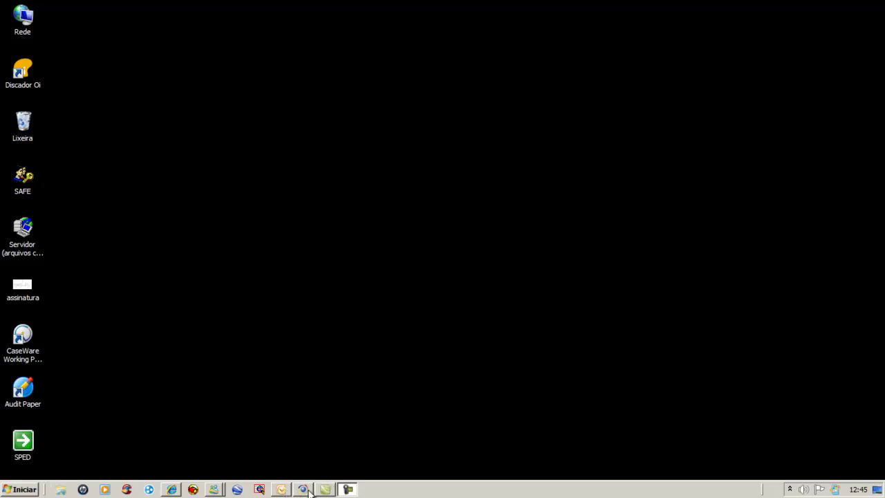
Step: Switch to IDEA, view its client version information, and close the information window
click(302, 489)
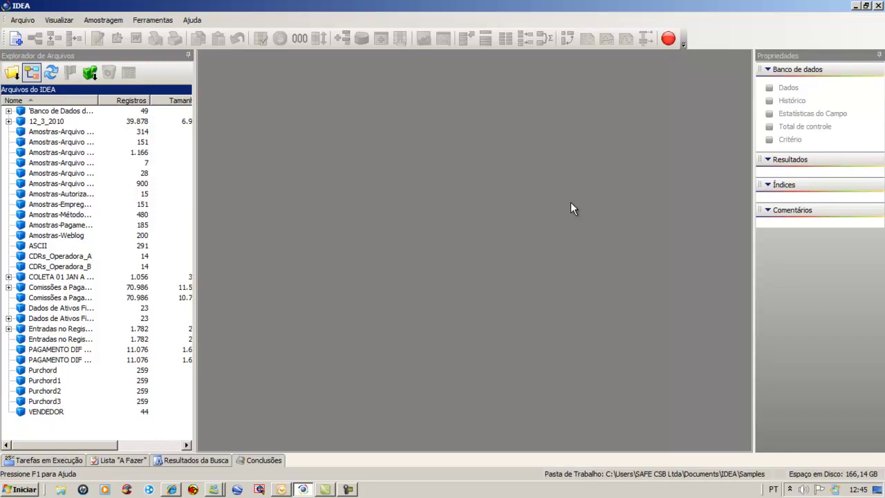
click(192, 22)
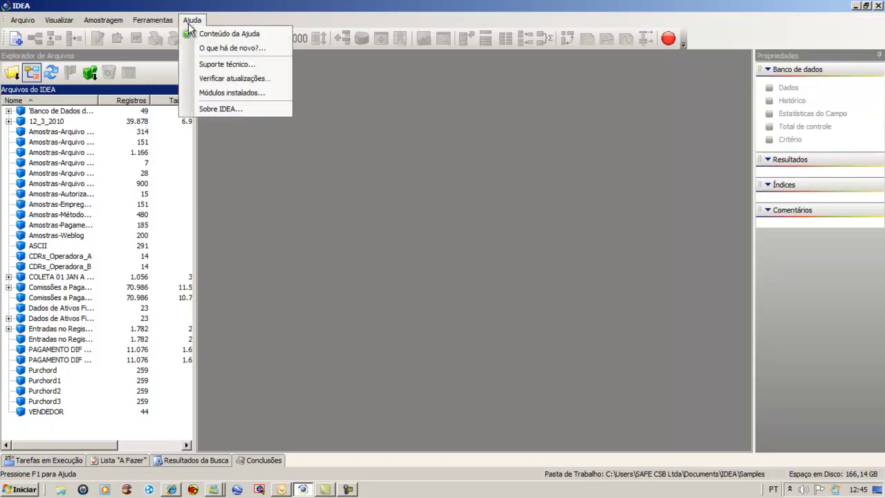
click(219, 108)
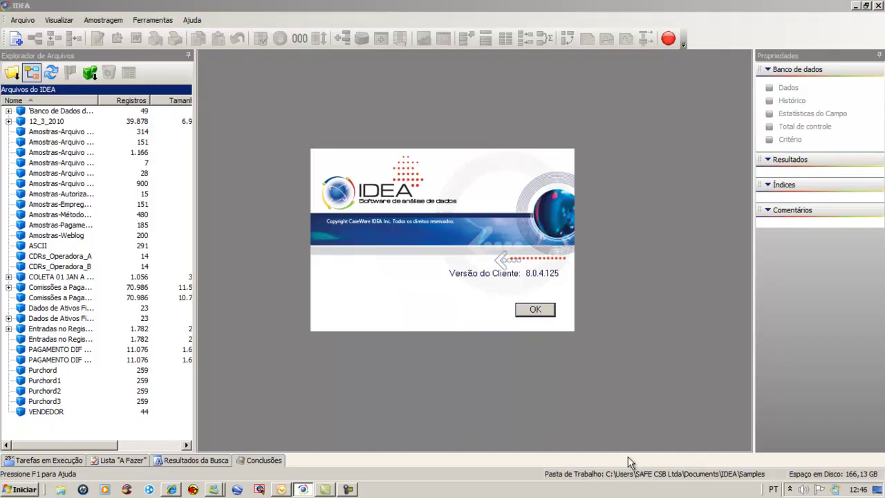
click(536, 311)
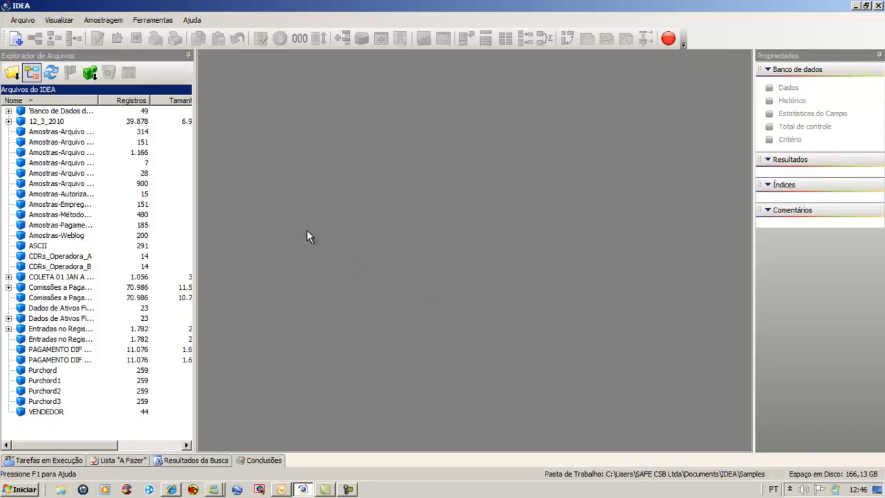
Step: Start an import into IDEA, review the ACL V6.5 - V9.0 format, and inspect the AS400 import settings before cancelling
click(31, 22)
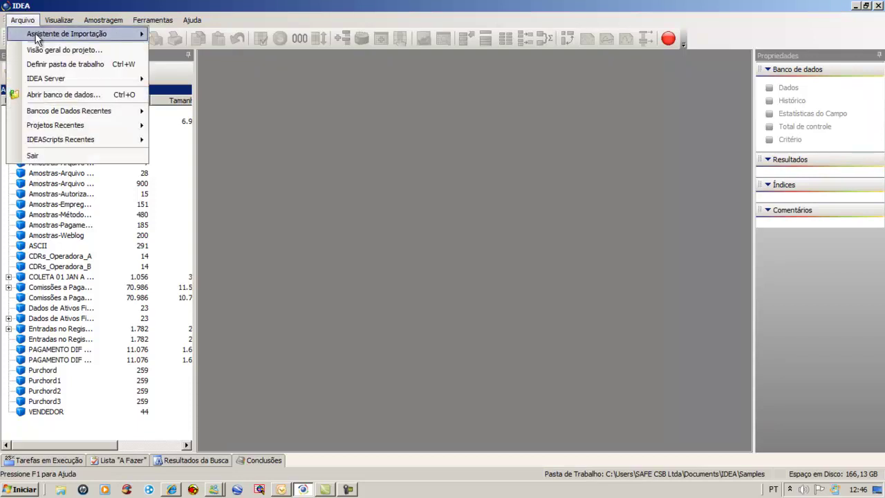
mouse_move(36, 37)
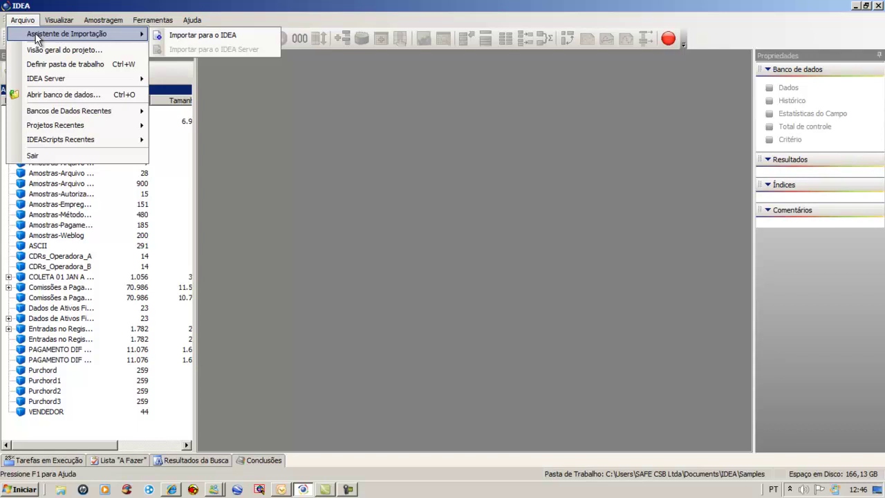
click(204, 36)
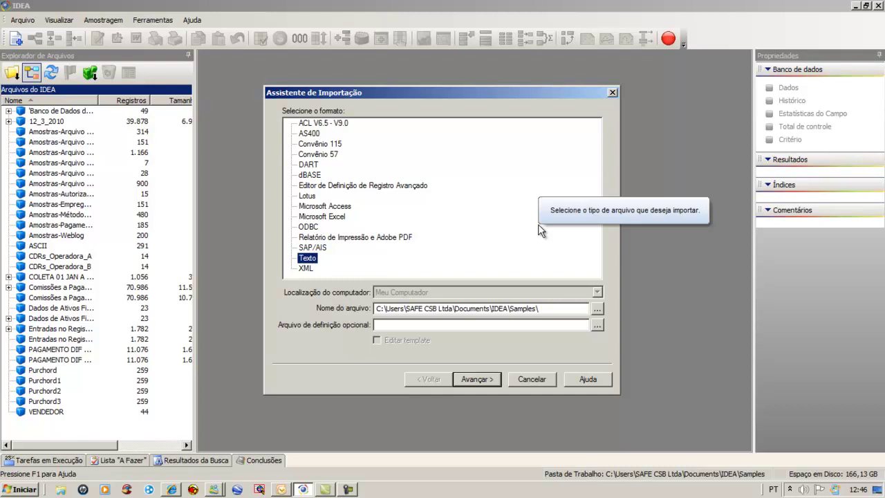
click(323, 123)
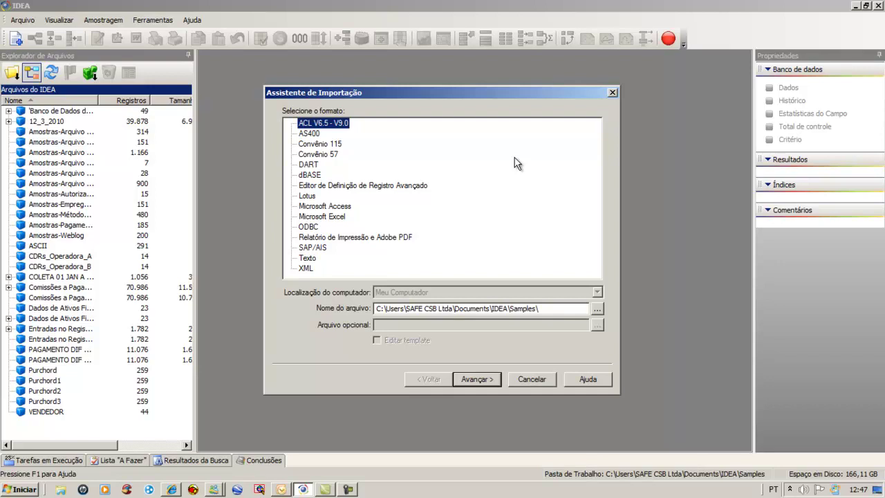
click(308, 134)
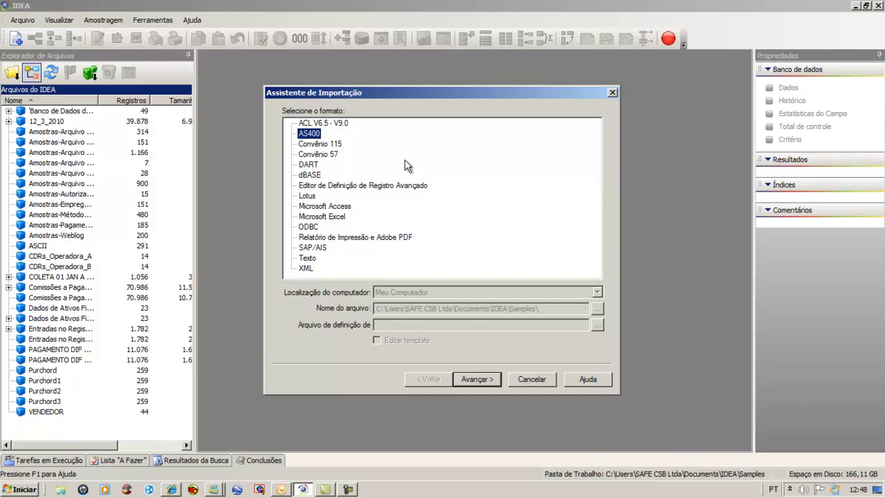
click(475, 380)
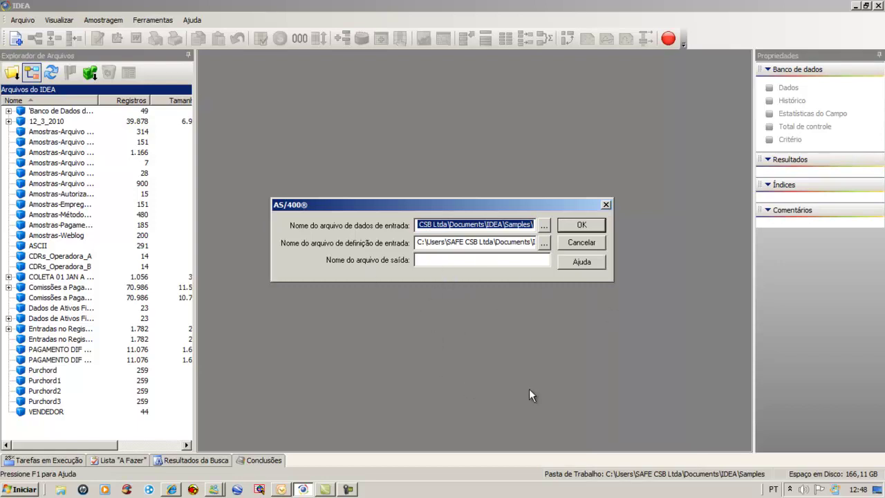
click(580, 242)
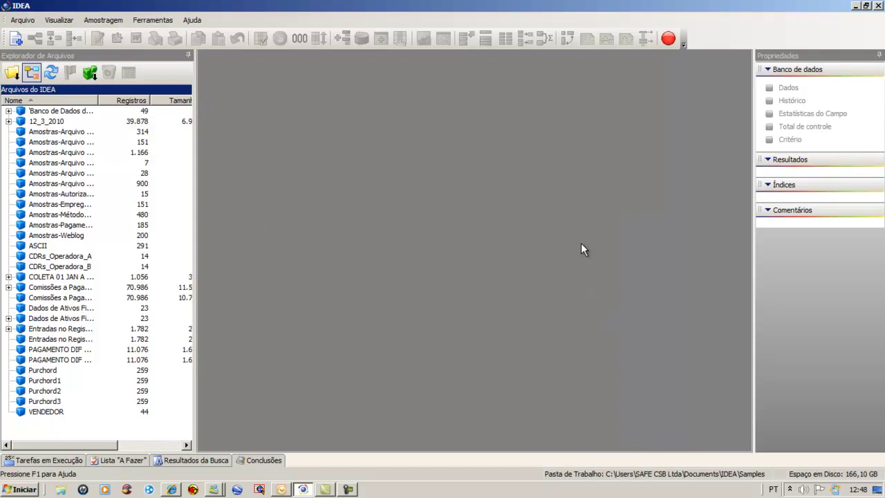
Step: Start a new import with the Convênio 115 format, review its selectable imports and file fields, and cancel
click(18, 21)
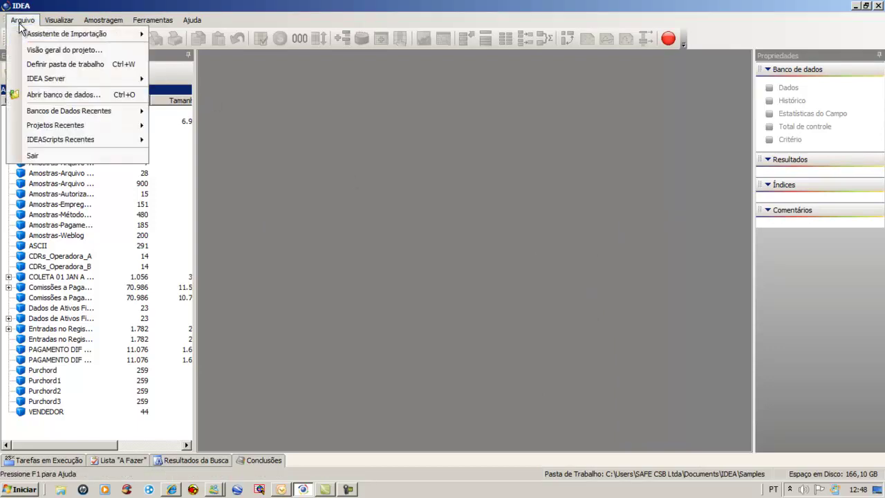
mouse_move(56, 38)
click(192, 35)
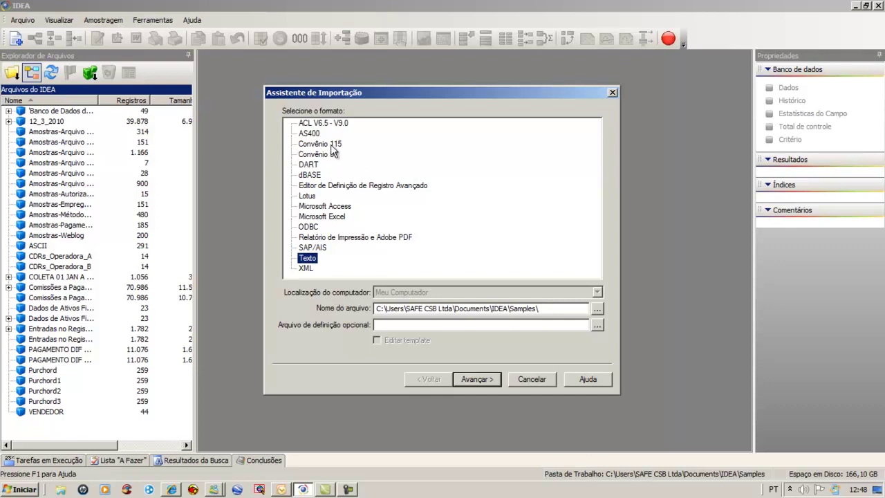
click(323, 143)
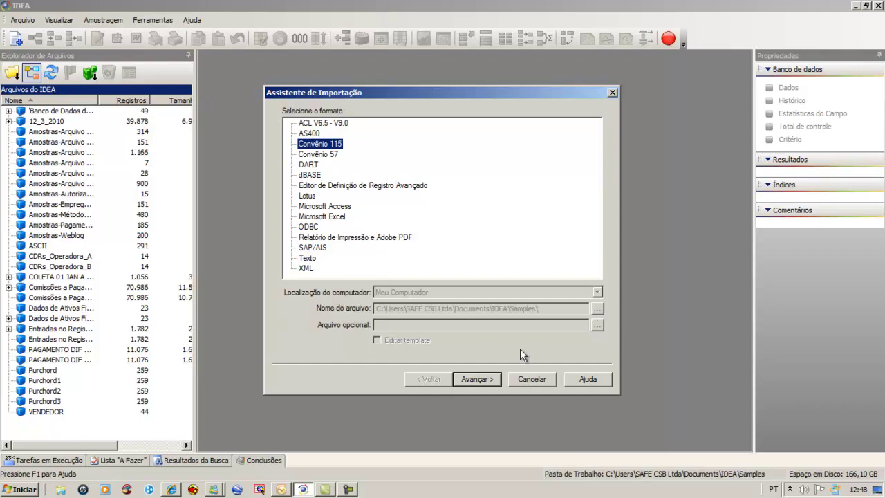
click(476, 379)
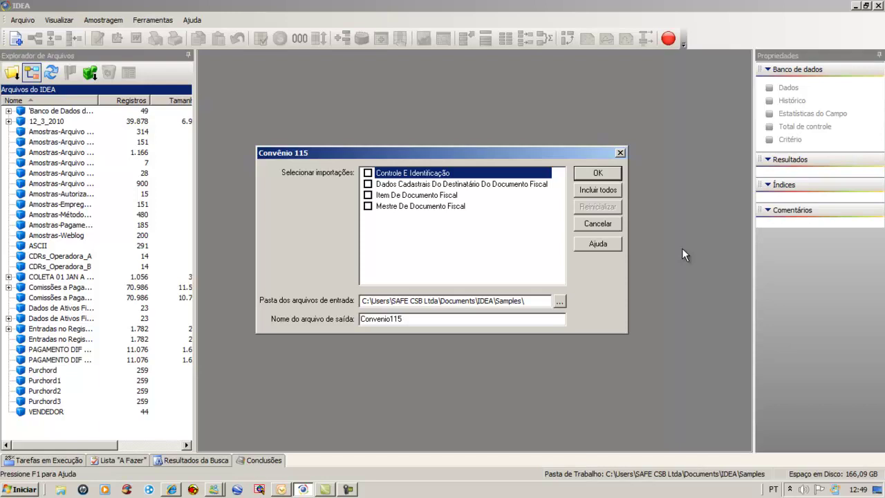
click(596, 224)
Step: Start a new import with the Convênio 57 format, review its full list of selectable imports, and cancel
click(21, 20)
mouse_move(49, 34)
click(169, 34)
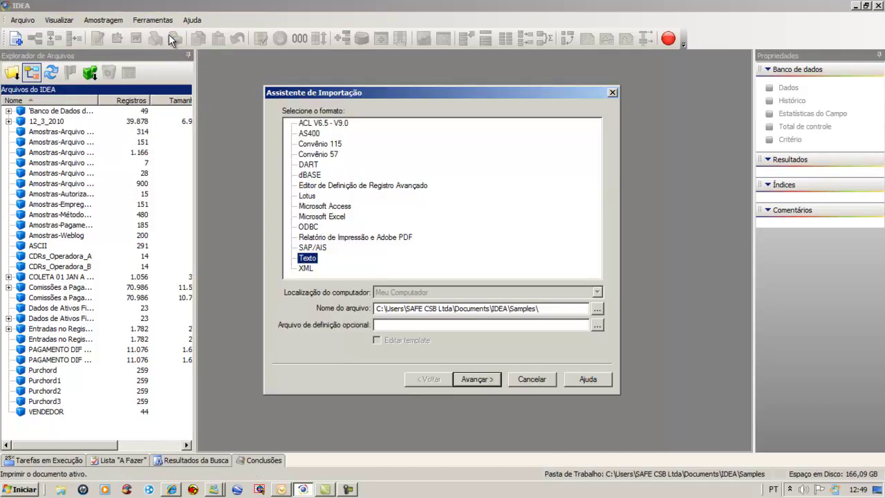
click(323, 155)
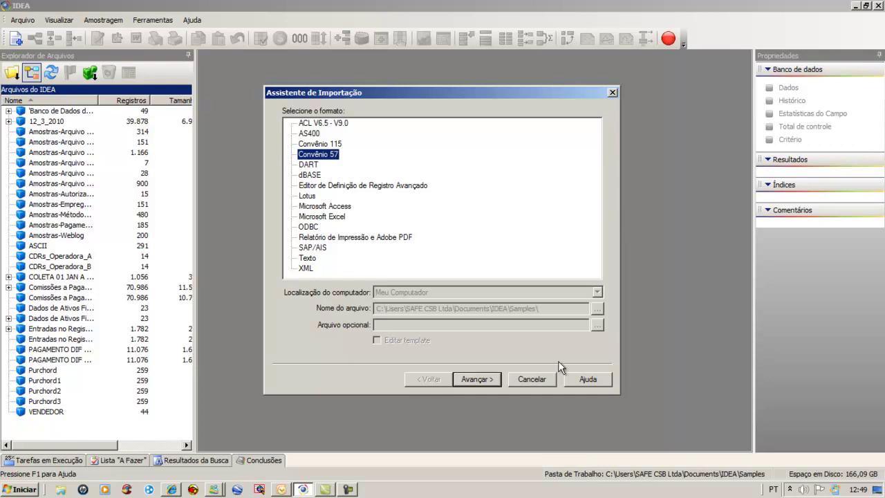
click(474, 379)
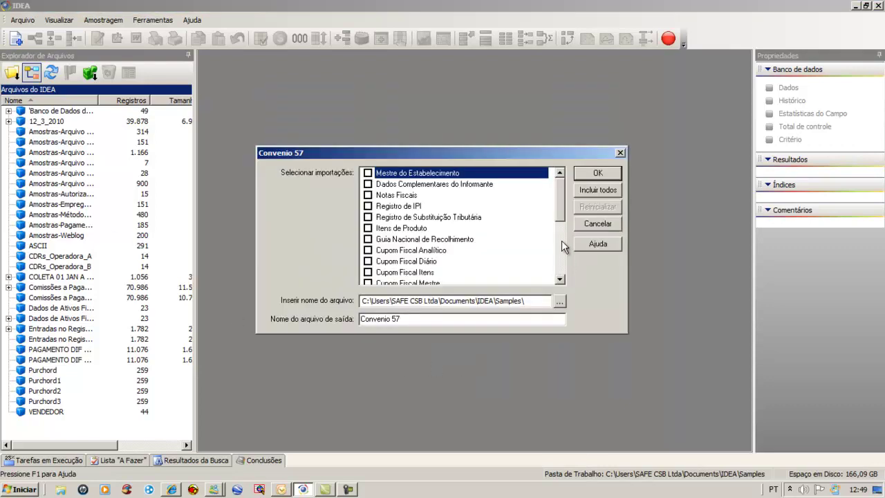
mouse_move(558, 209)
mouse_down()
mouse_move(559, 254)
mouse_move(564, 194)
mouse_up()
drag(557, 212, 559, 268)
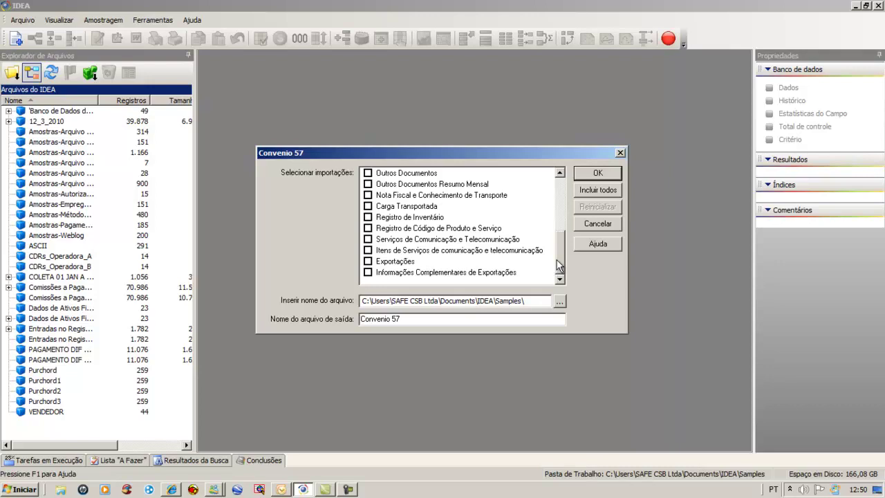
click(596, 224)
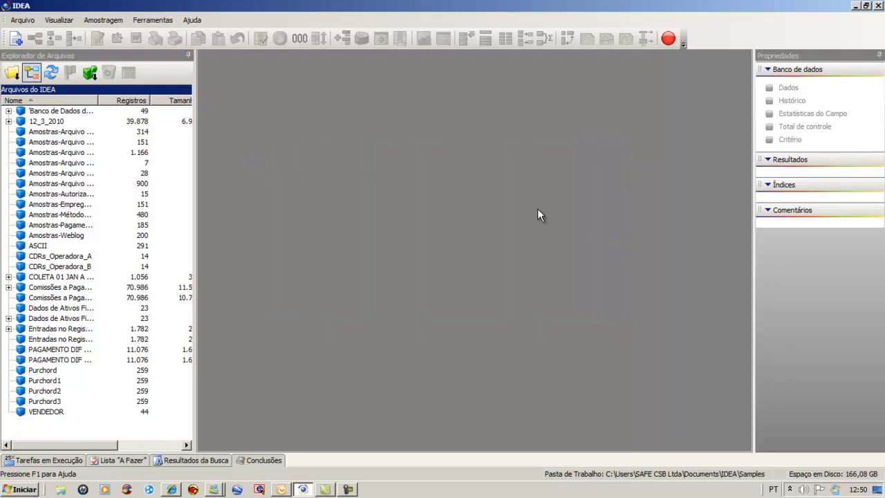
Step: Start a new import with the DART format, inspect its decimal and thousands separator options, and cancel
click(28, 23)
mouse_move(32, 34)
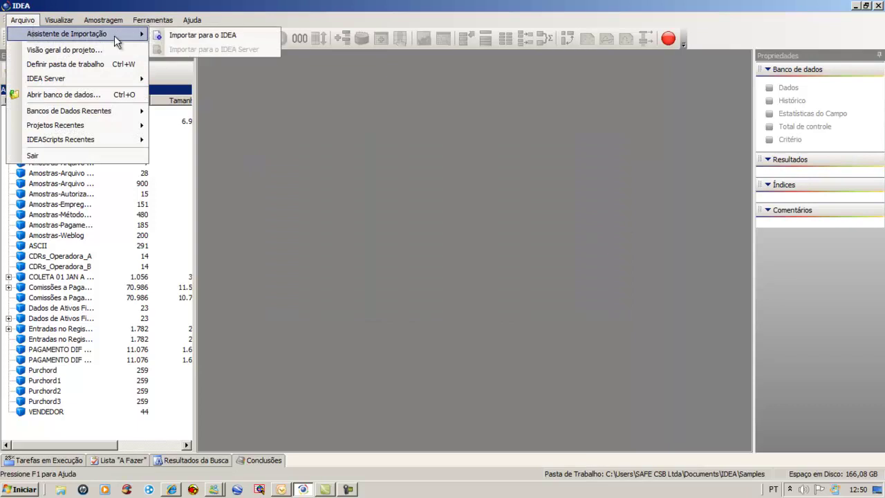
click(173, 38)
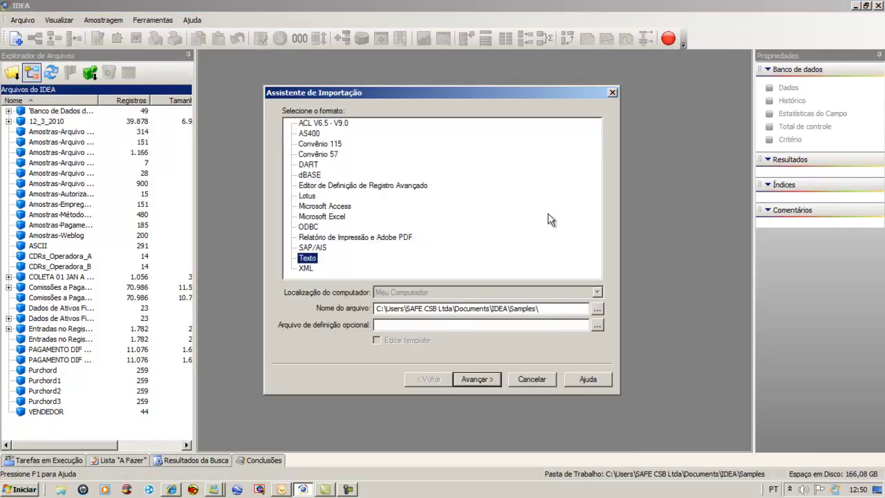
click(308, 165)
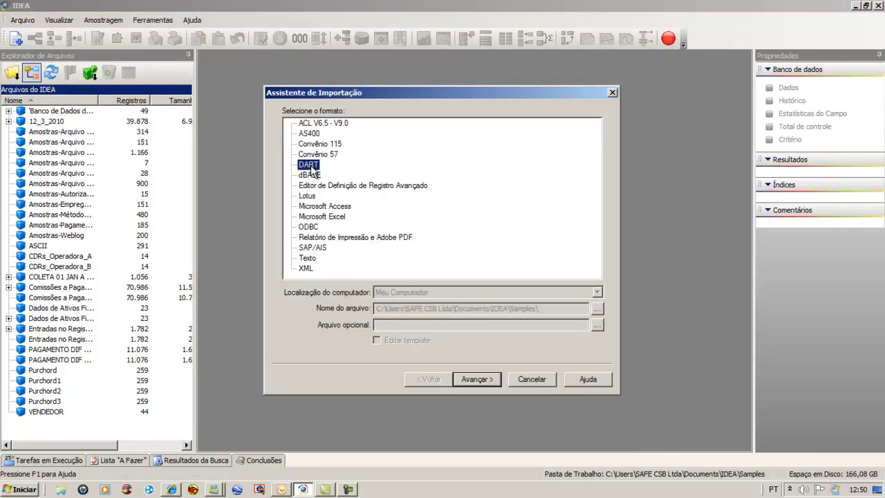
click(475, 383)
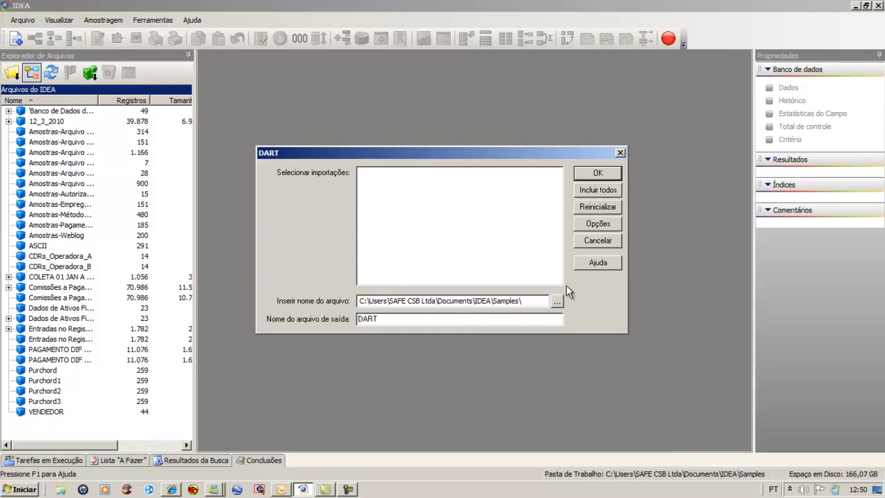
click(602, 224)
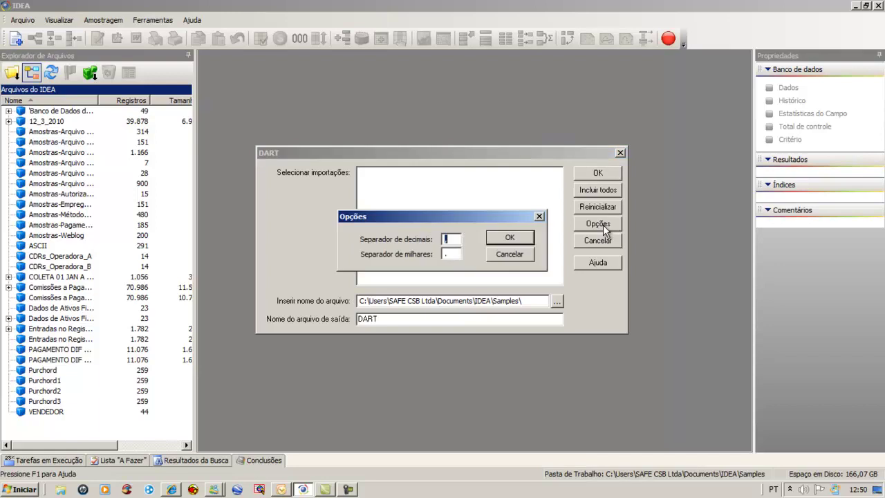
click(510, 254)
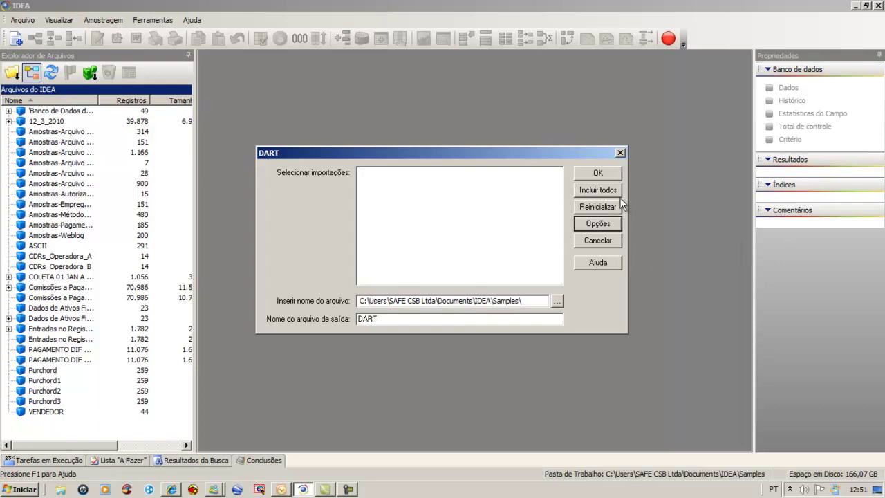
click(597, 240)
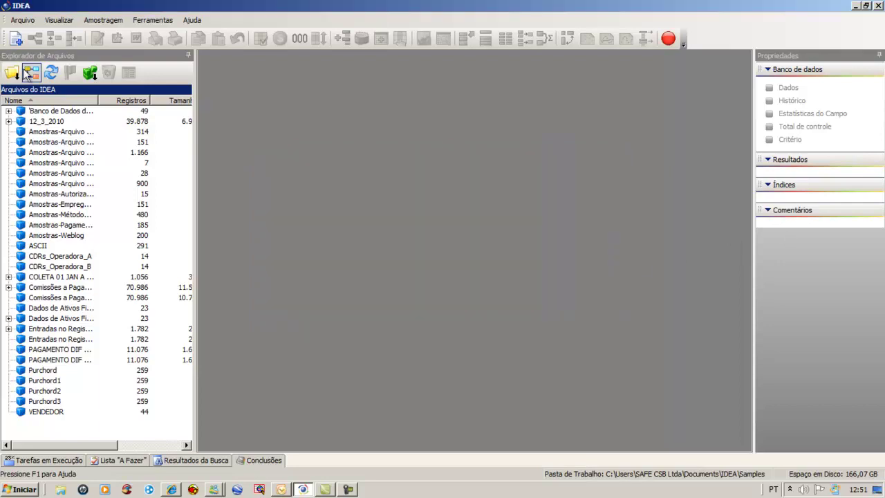
Step: Start a new import, view the Lotus format, and browse the Samples folder for Microsoft Access files without choosing one
click(22, 21)
mouse_move(56, 34)
click(221, 32)
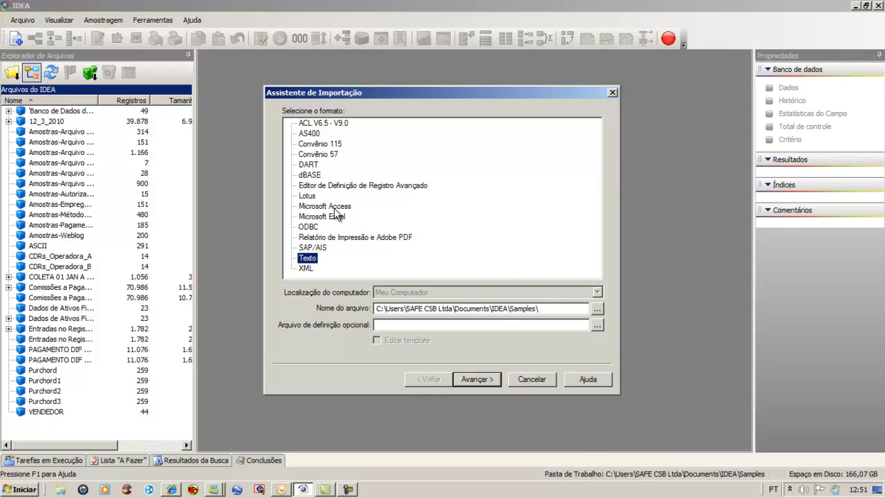
click(304, 197)
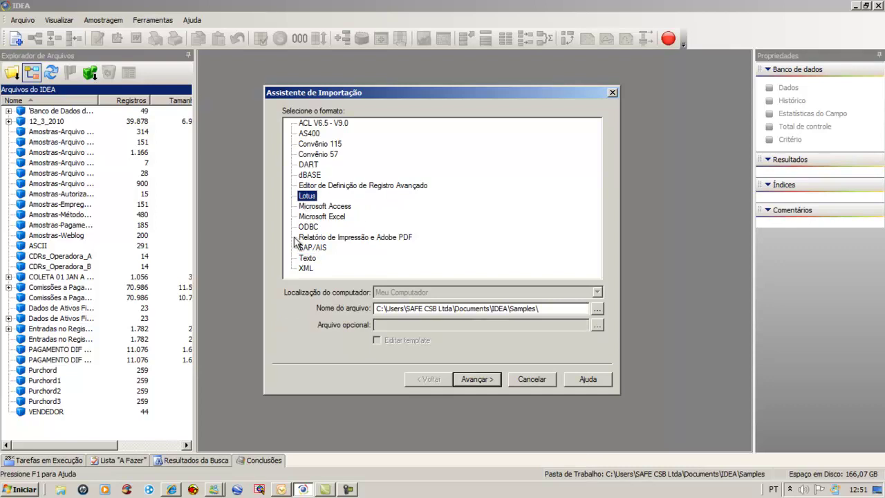
click(333, 208)
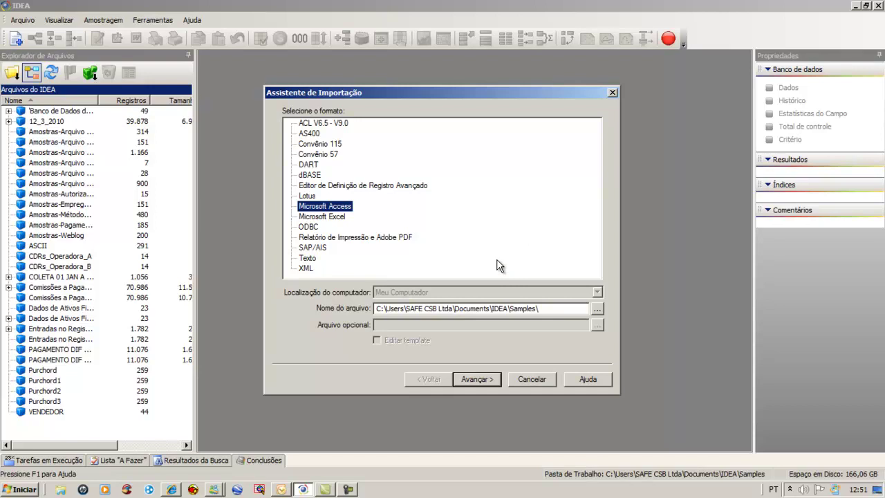
click(480, 379)
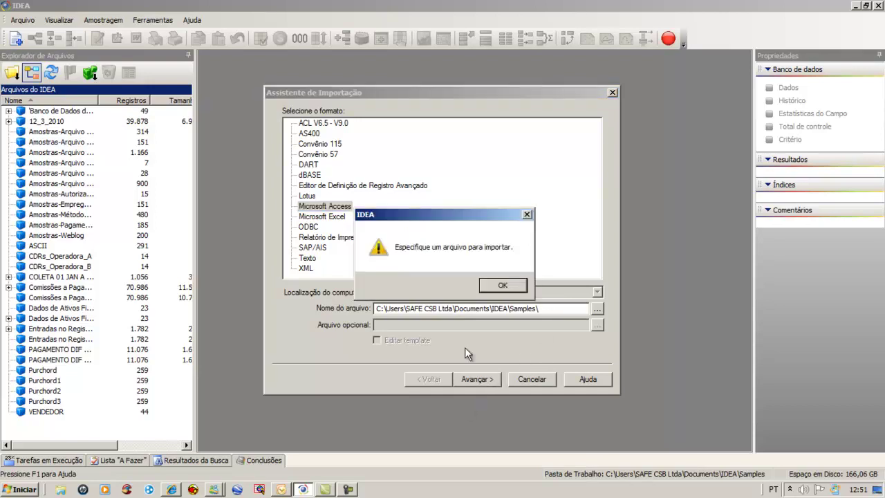
click(502, 285)
click(597, 308)
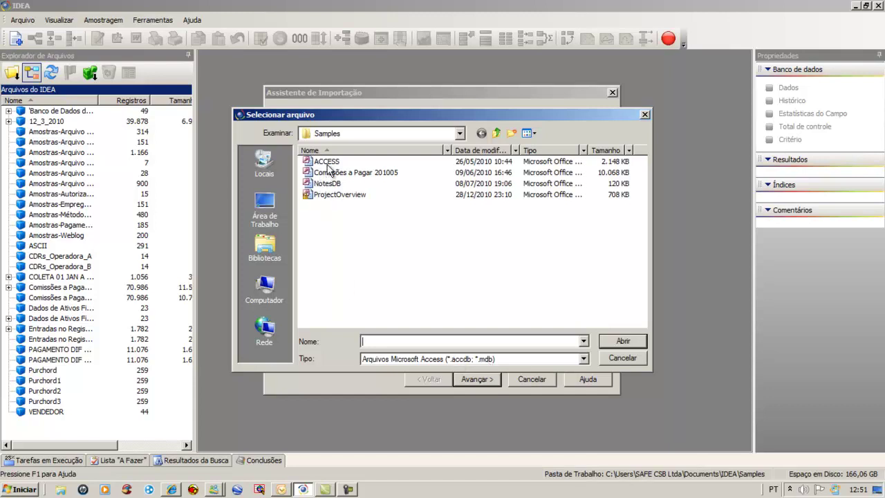
click(627, 359)
Step: View the Microsoft Excel format, and advance with ODBC to examine the configured drivers for data source connections
click(328, 217)
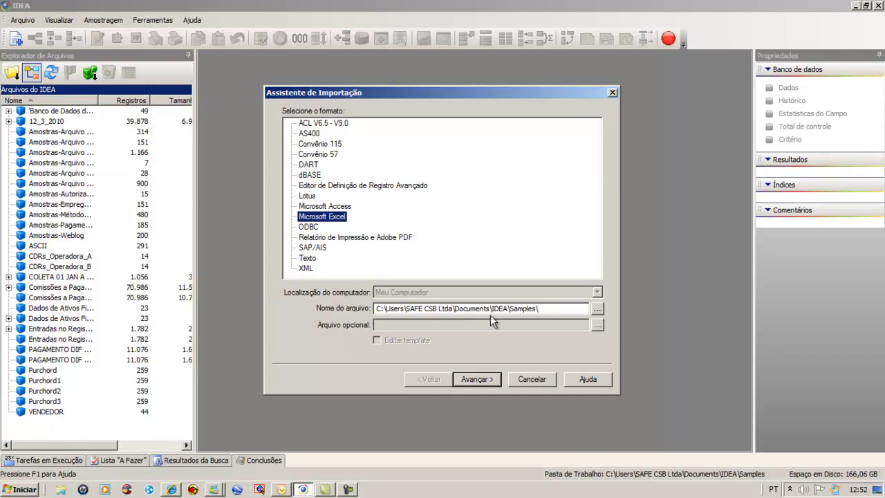
click(308, 228)
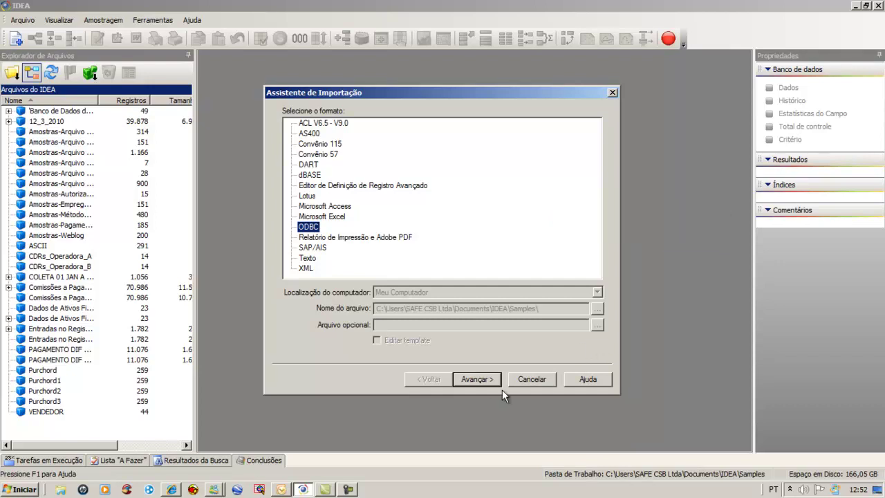
click(478, 379)
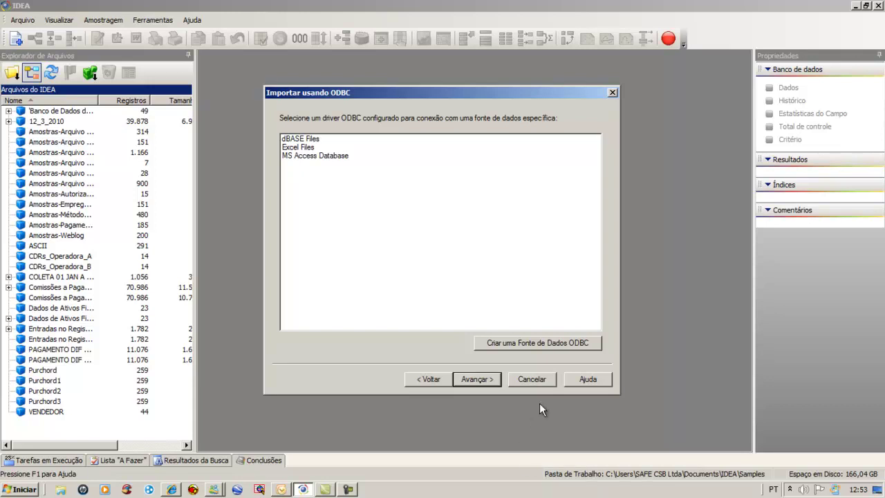
Step: Cancel the ODBC import and start a new one with the Relatório de Impressão e Adobe PDF format
click(532, 379)
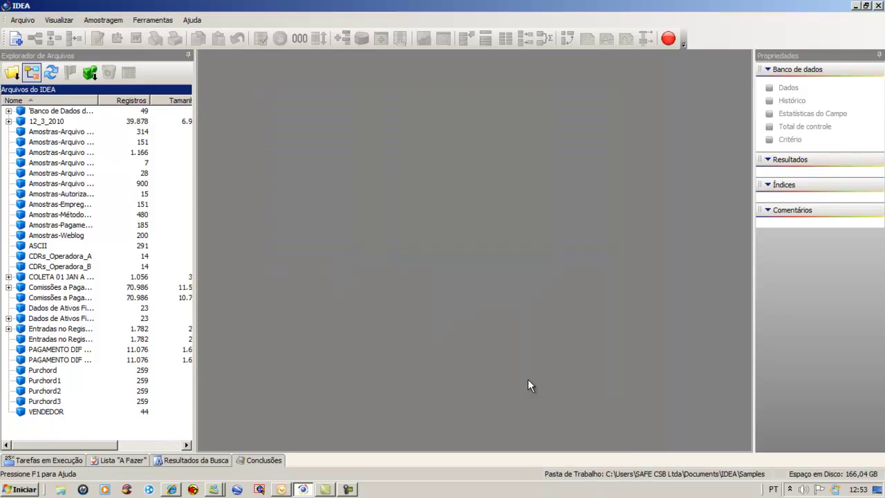
click(18, 23)
mouse_move(38, 34)
click(183, 34)
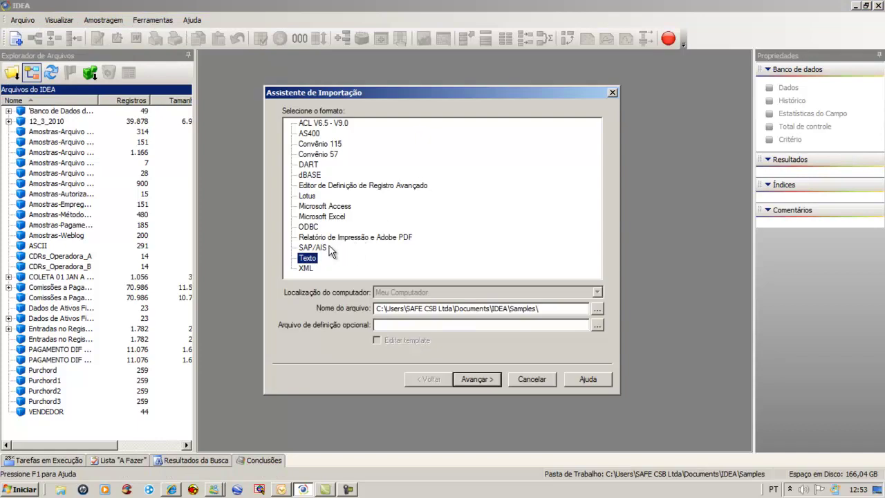
click(332, 237)
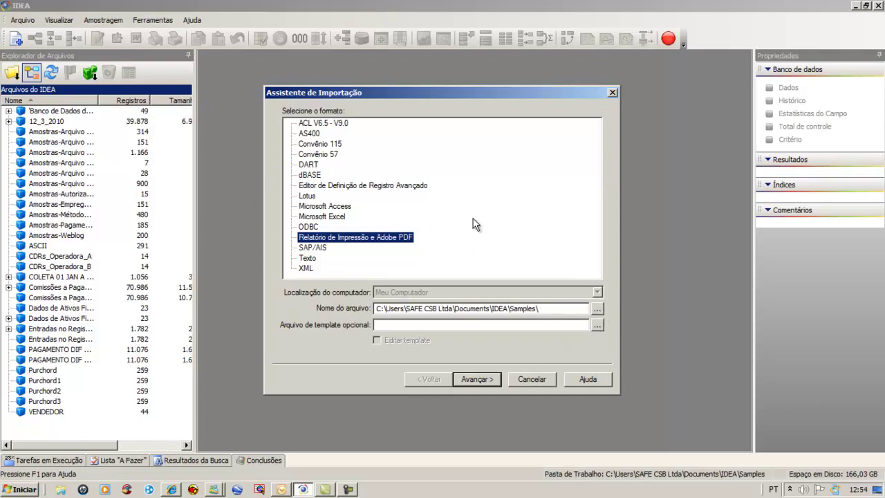
Step: Load Webaccess.prn from the Samples folder, view it in the Report Reader, and close the reader
click(596, 310)
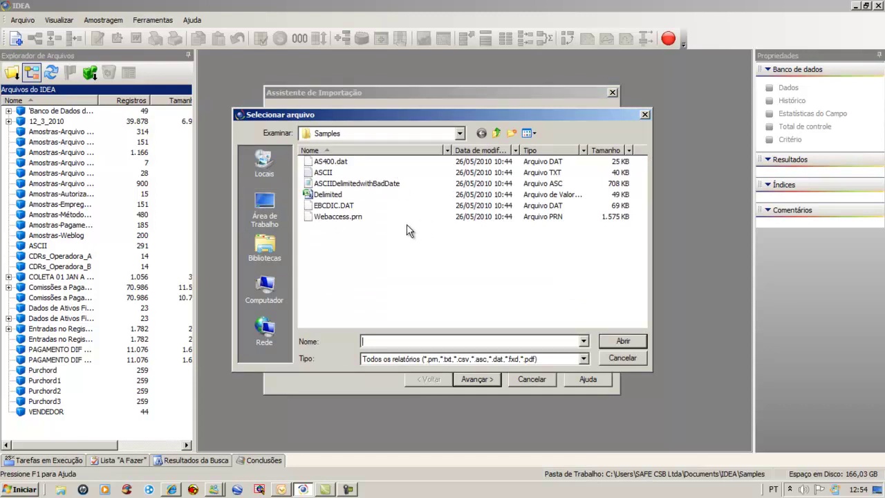
click(327, 218)
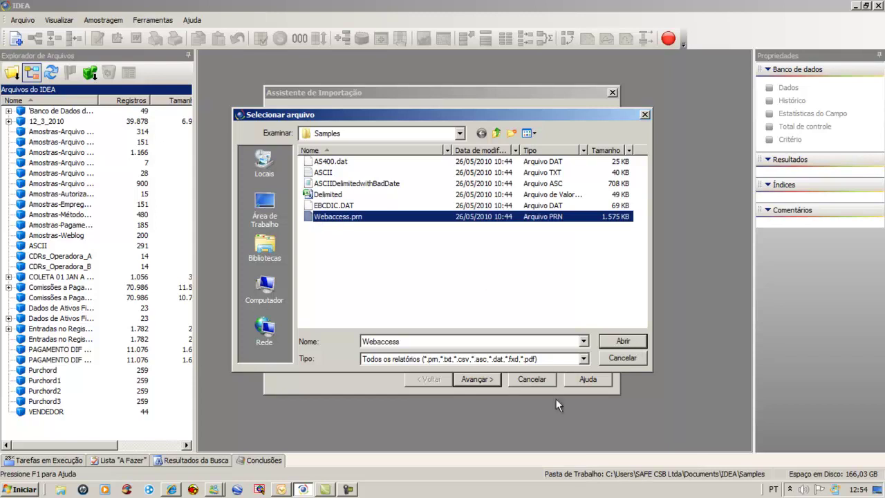
click(620, 343)
click(480, 377)
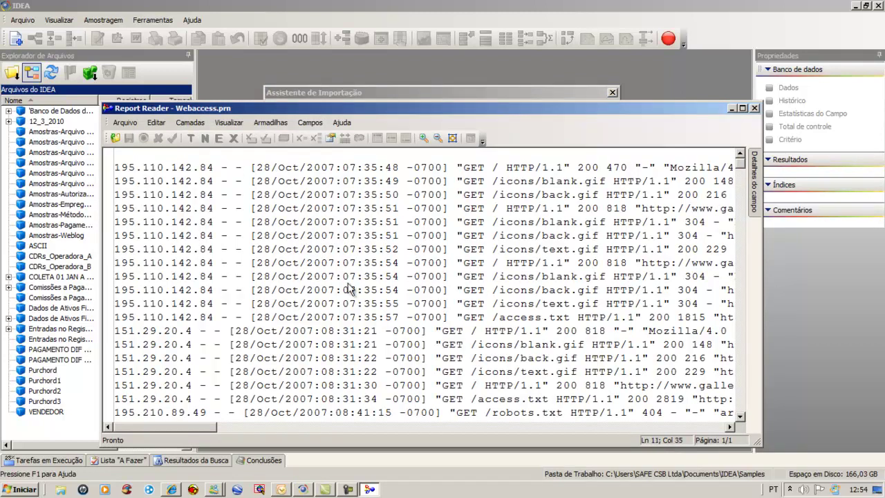
click(754, 109)
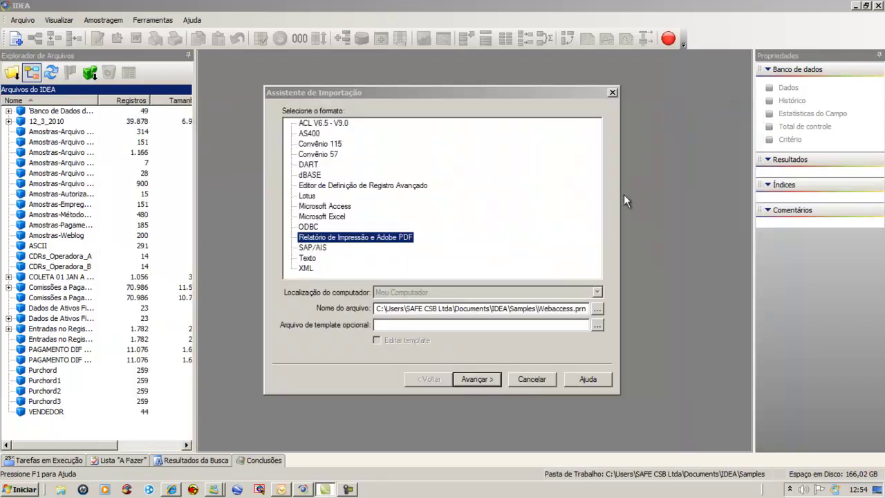
Step: View the SAP/AIS format, inspect the file type options for the Texto format, and return to the format list
click(314, 248)
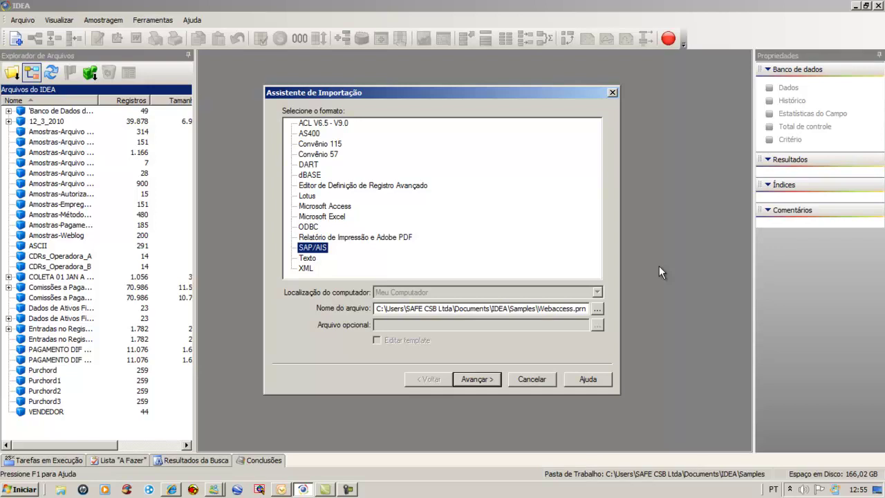
click(308, 259)
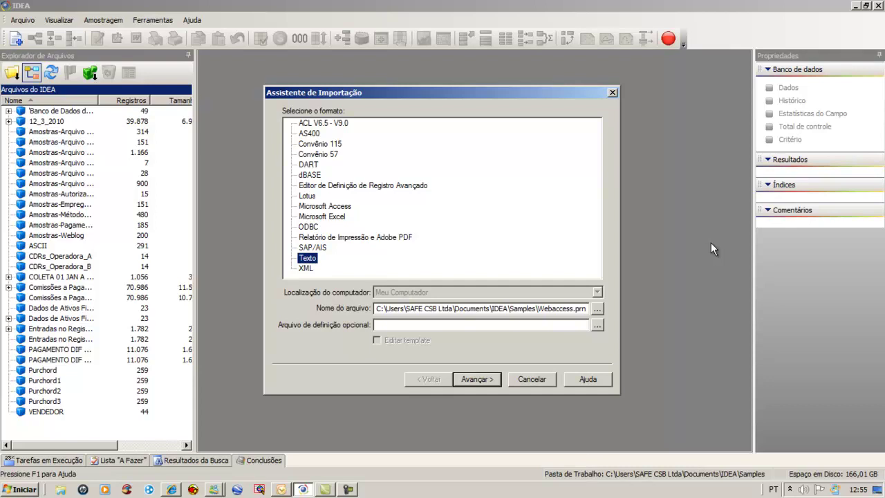
click(475, 382)
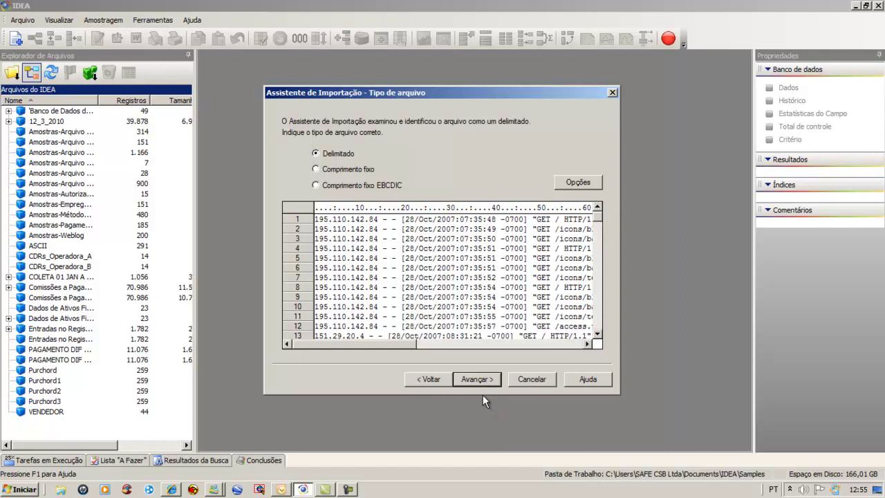
click(423, 379)
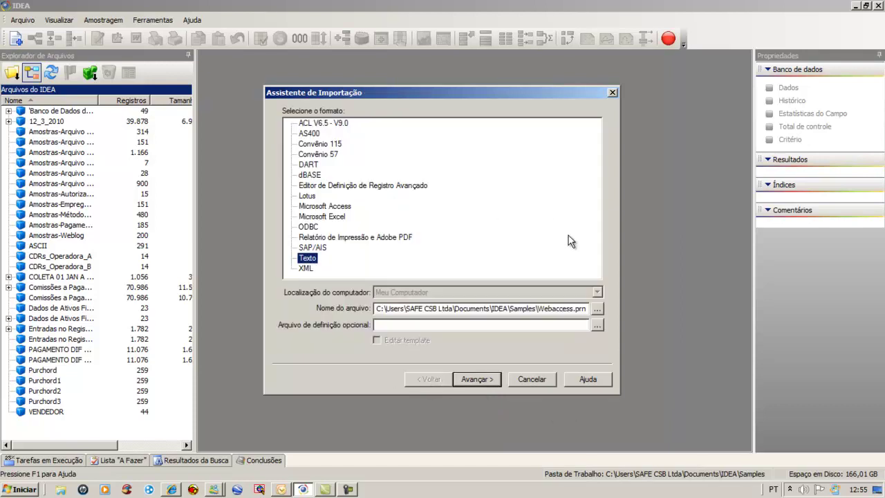
Step: Open Webaccess.prn with the Editor de Definição de Registro Avançado format, examine the record definition editor, and exit it
click(322, 187)
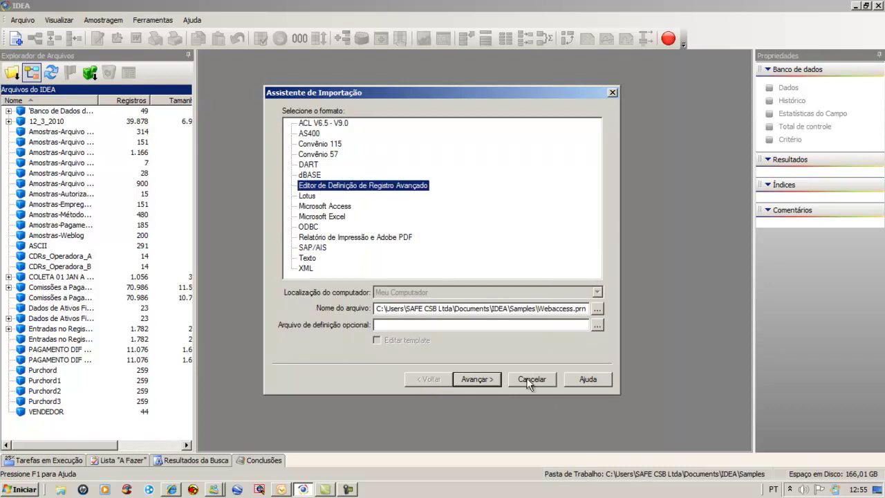
click(484, 380)
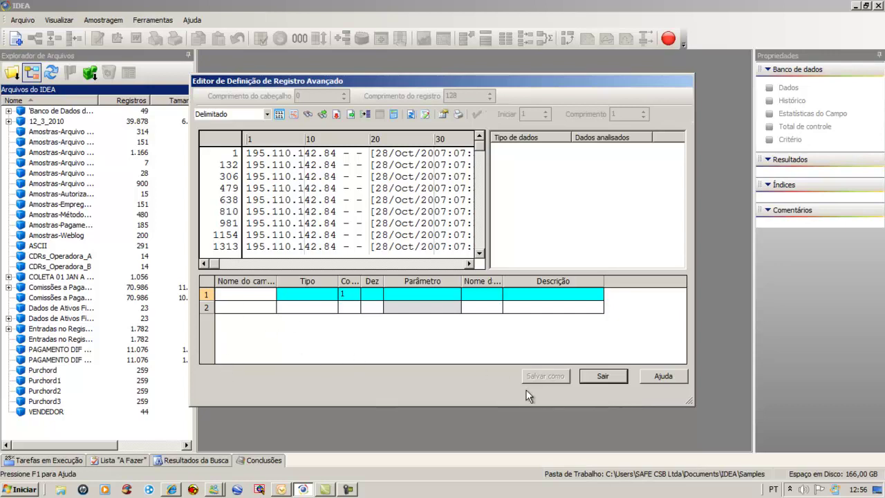
click(604, 376)
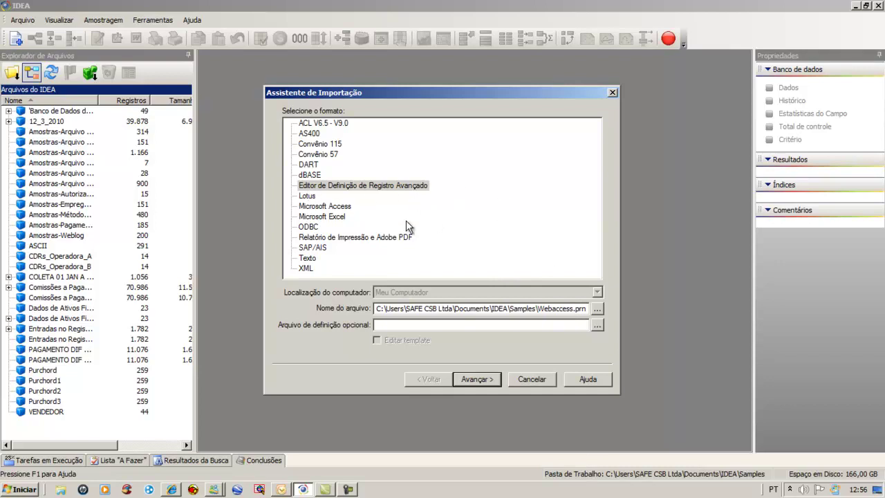
Step: View the XML format, cancel the import, and display the available file commands
click(306, 270)
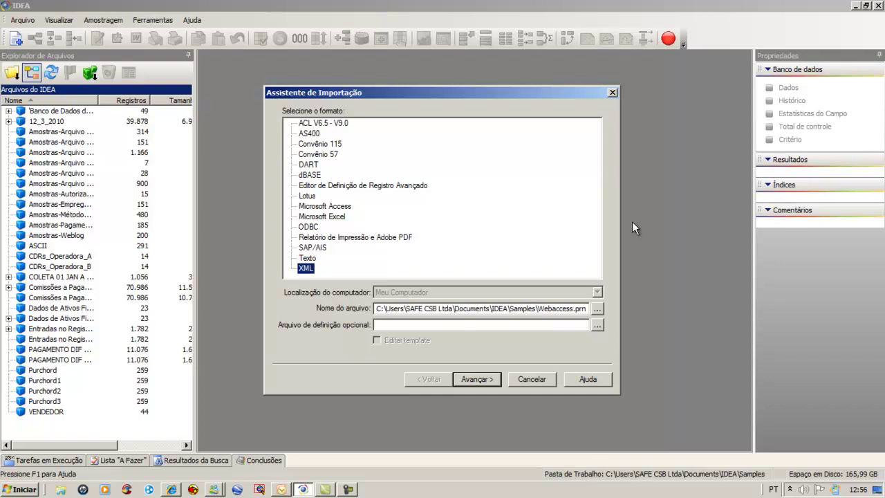
click(526, 384)
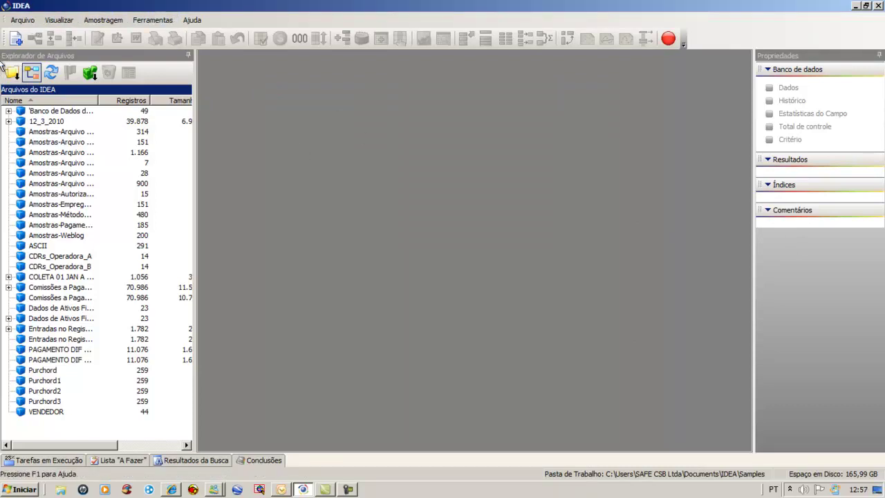
key(alt+a)
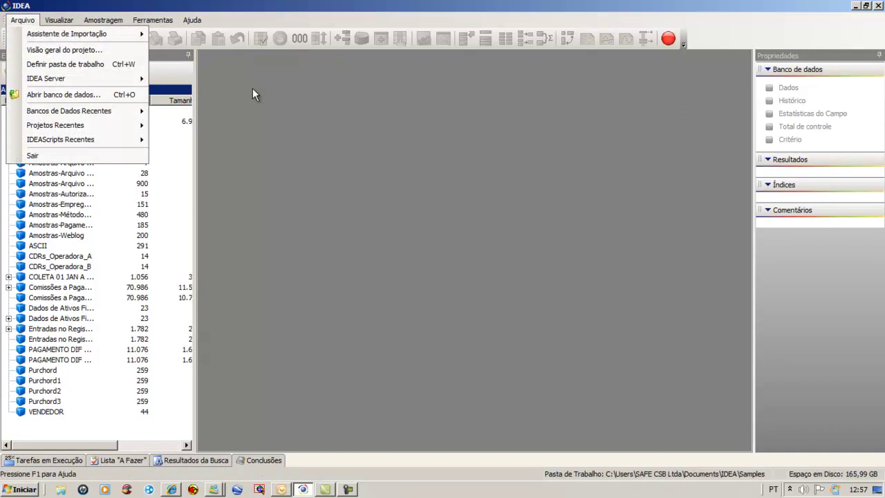